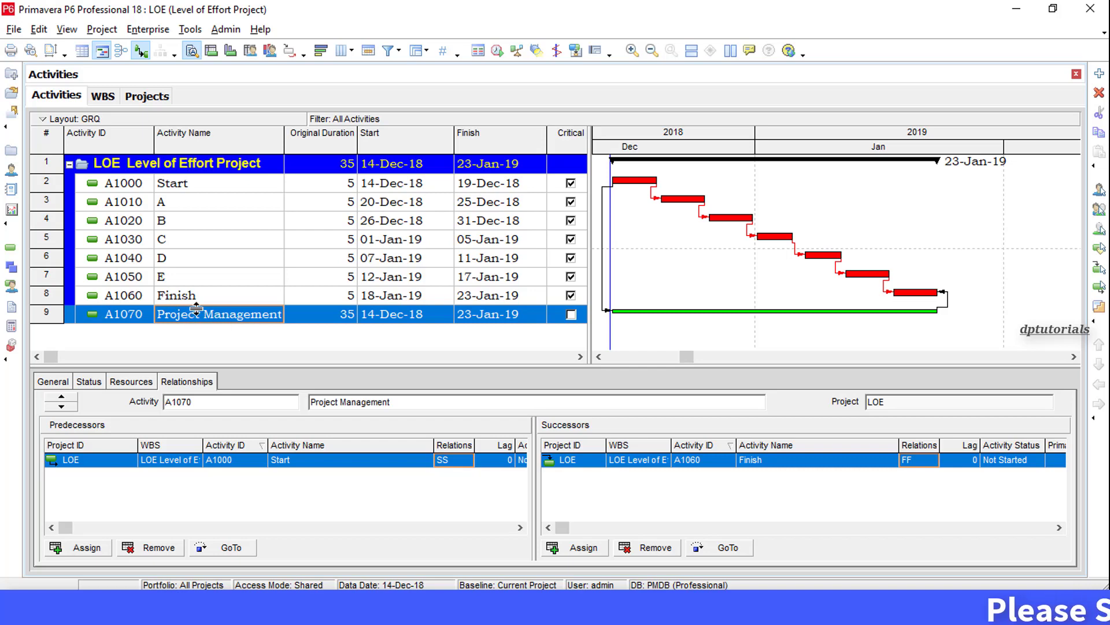
Preview the Resources tab showing the Project Management activity's resource assignments.
left_click(118, 383)
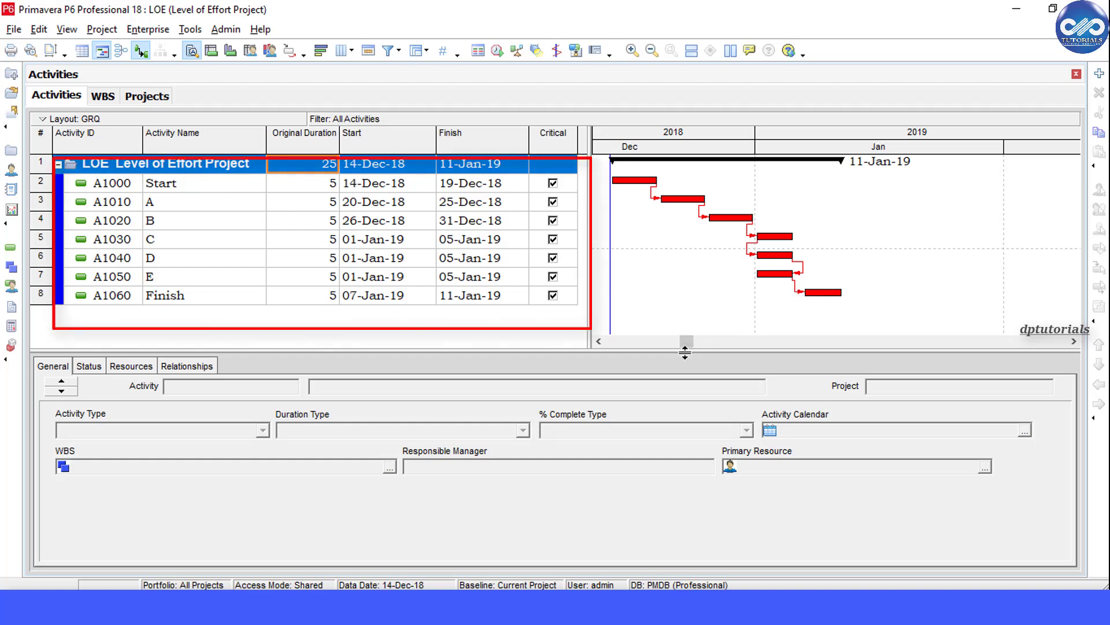
Enlarge the activity table and review the Start A1000 and Finish A1060 activities.
left_click_drag(685, 352, 685, 367)
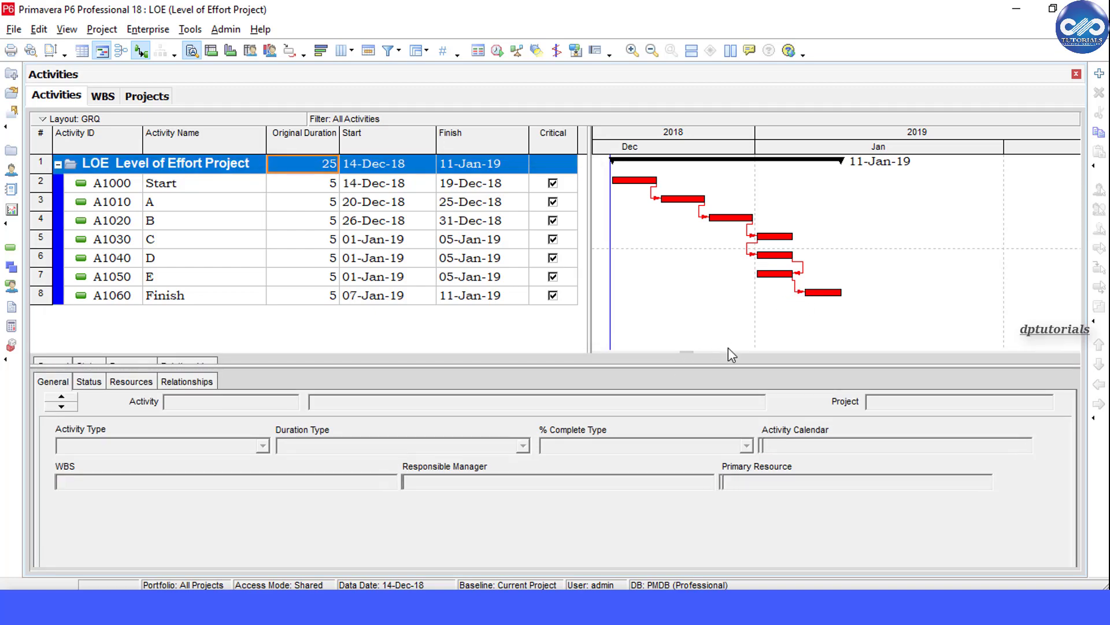
left_click(253, 296)
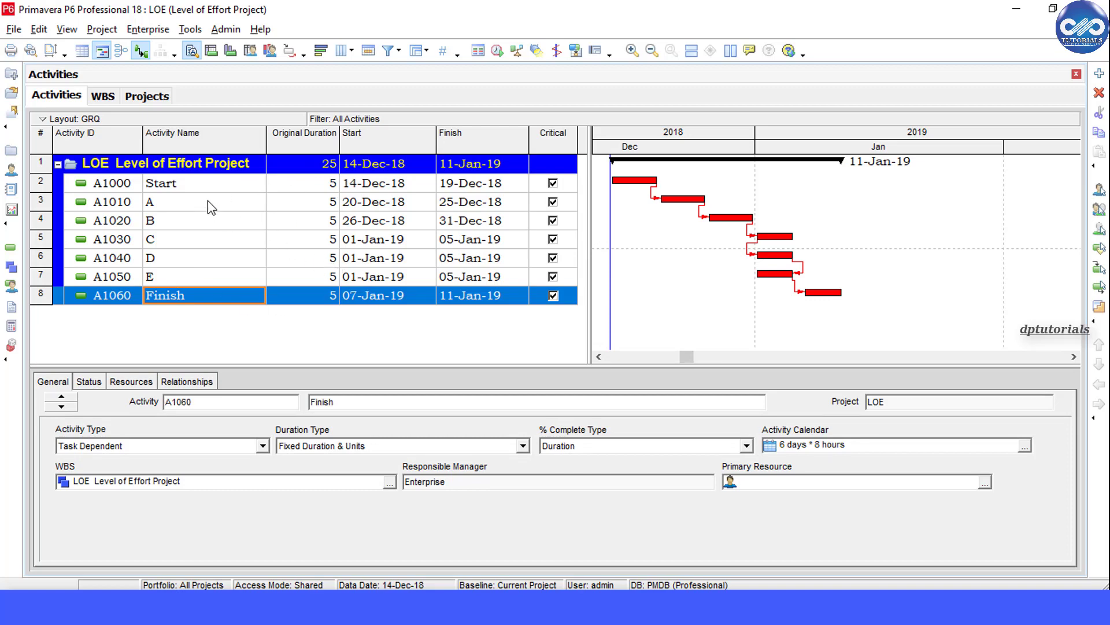
left_click(204, 185)
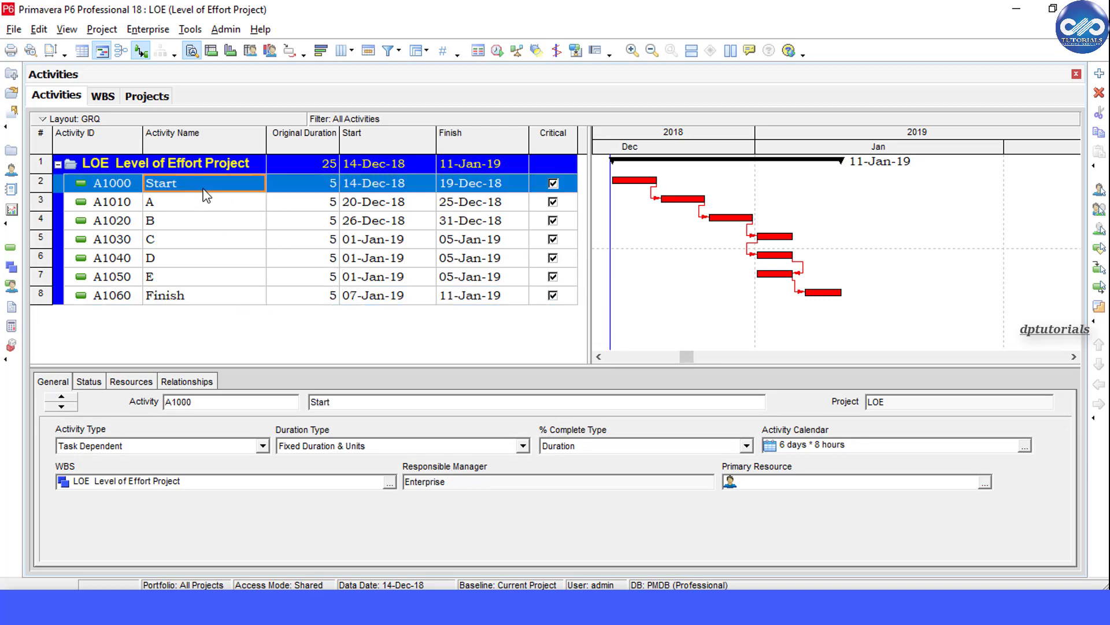
left_click(204, 298)
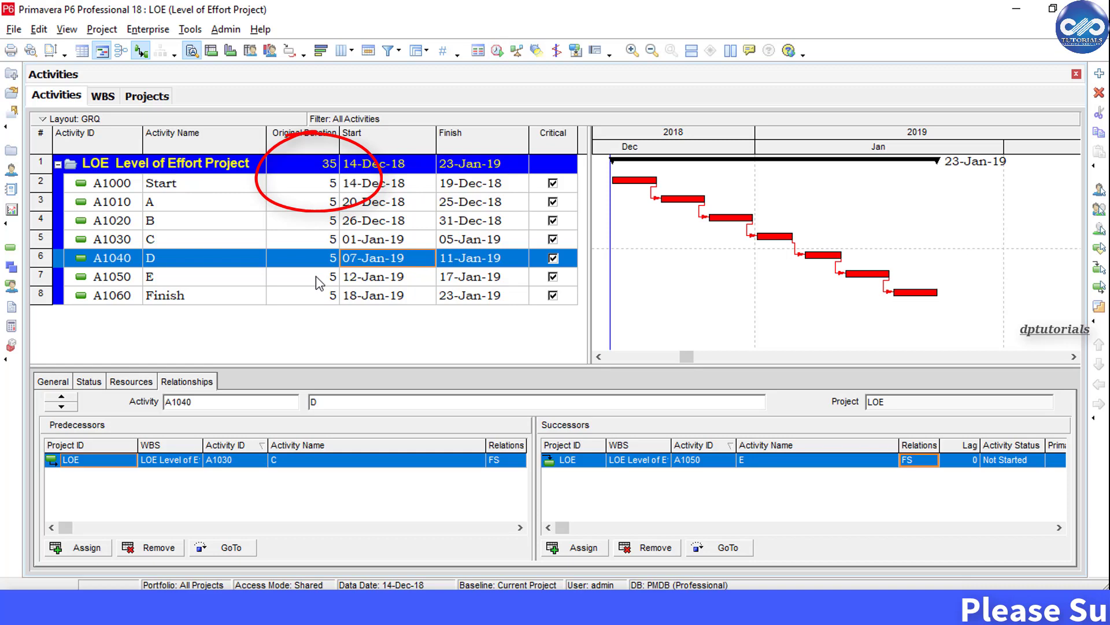
left_click(239, 296)
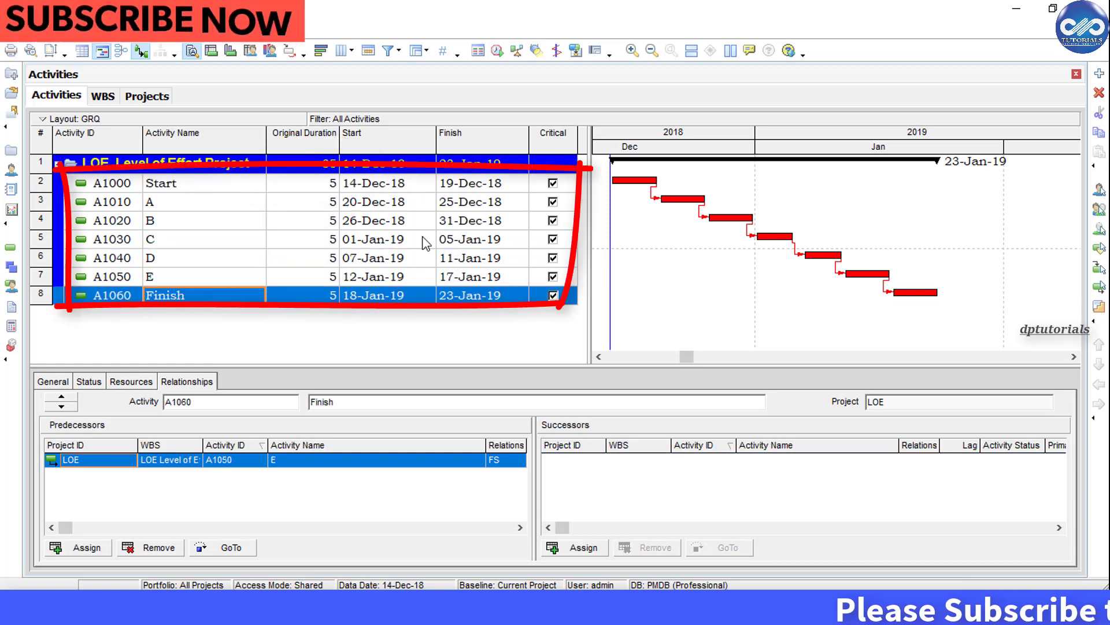
Add a new activity named 'Project Management'.
left_click(1095, 80)
type("Pro")
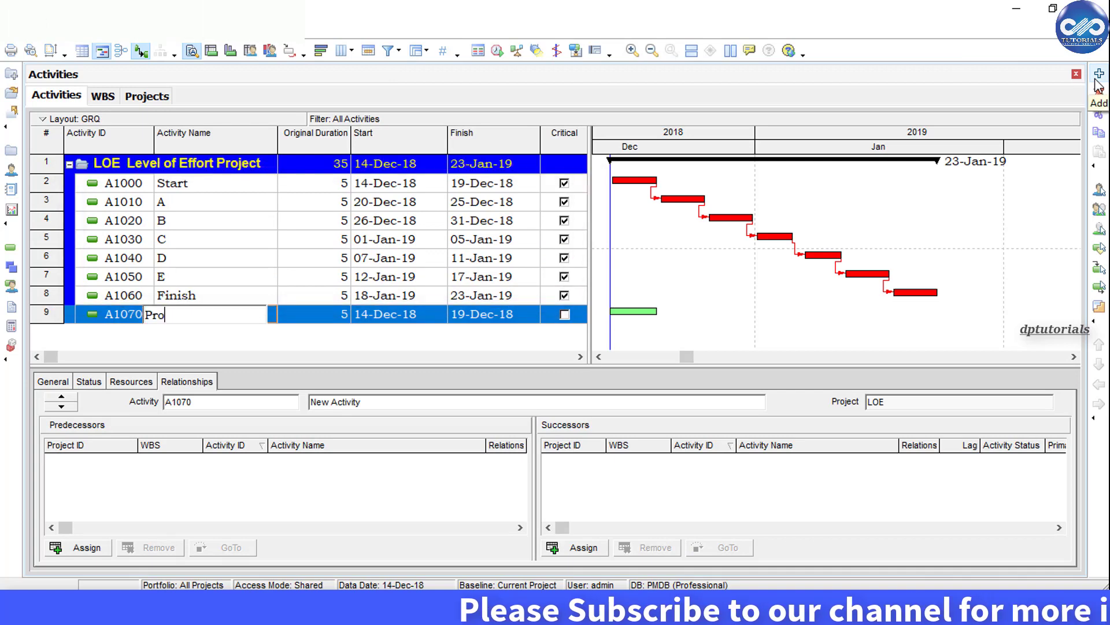
type("ject ")
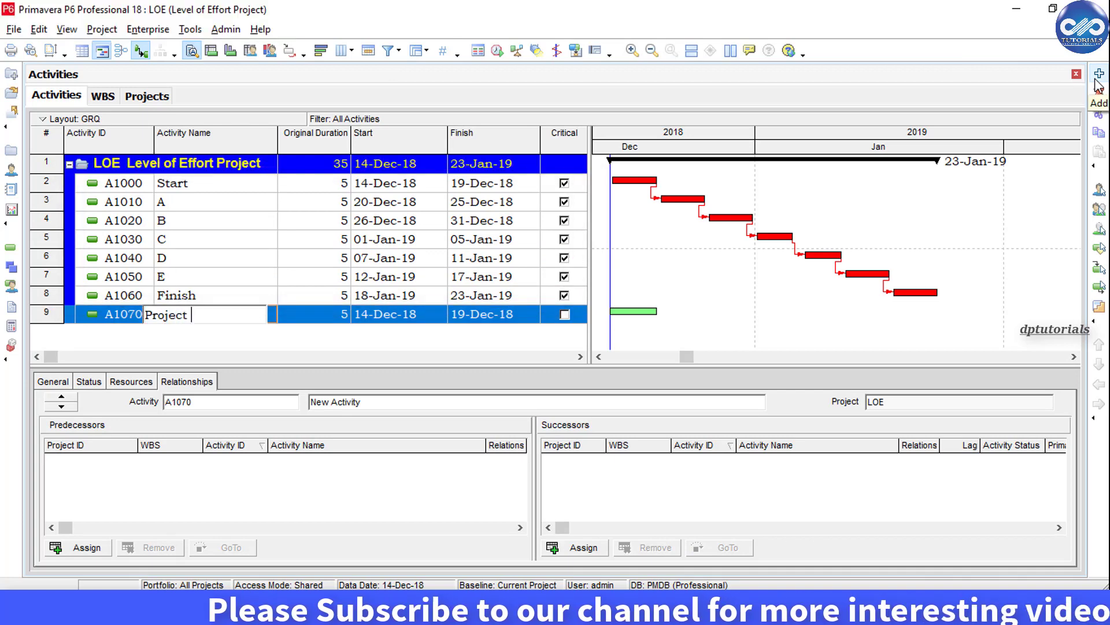
type("Management")
key("Return")
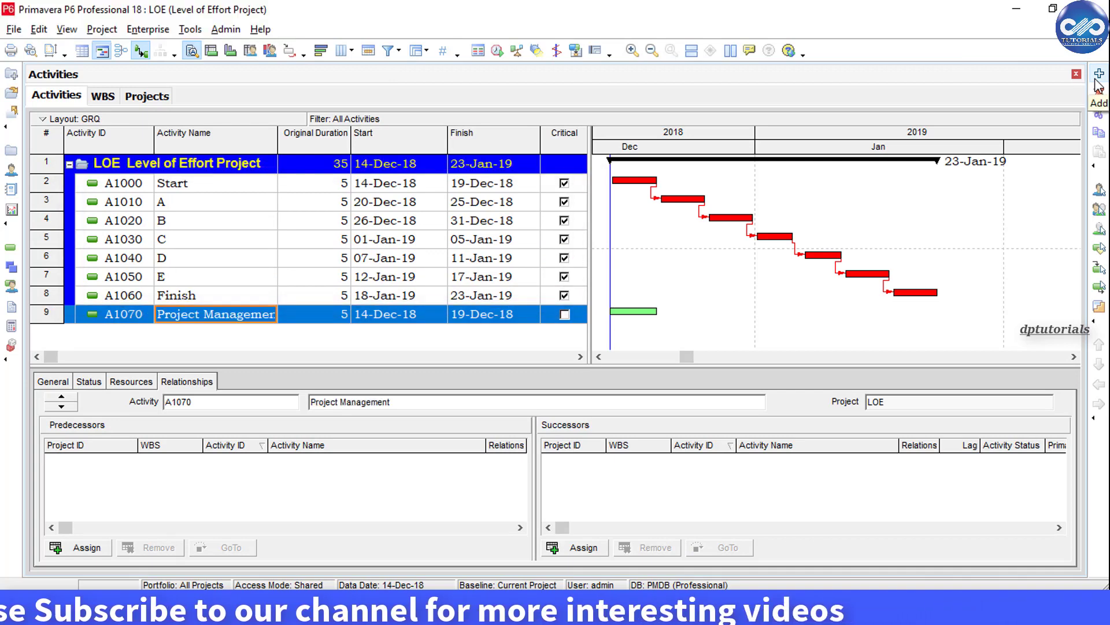
Set the new activity's type to Level of Effort on the General tab.
left_click(62, 384)
left_click(127, 445)
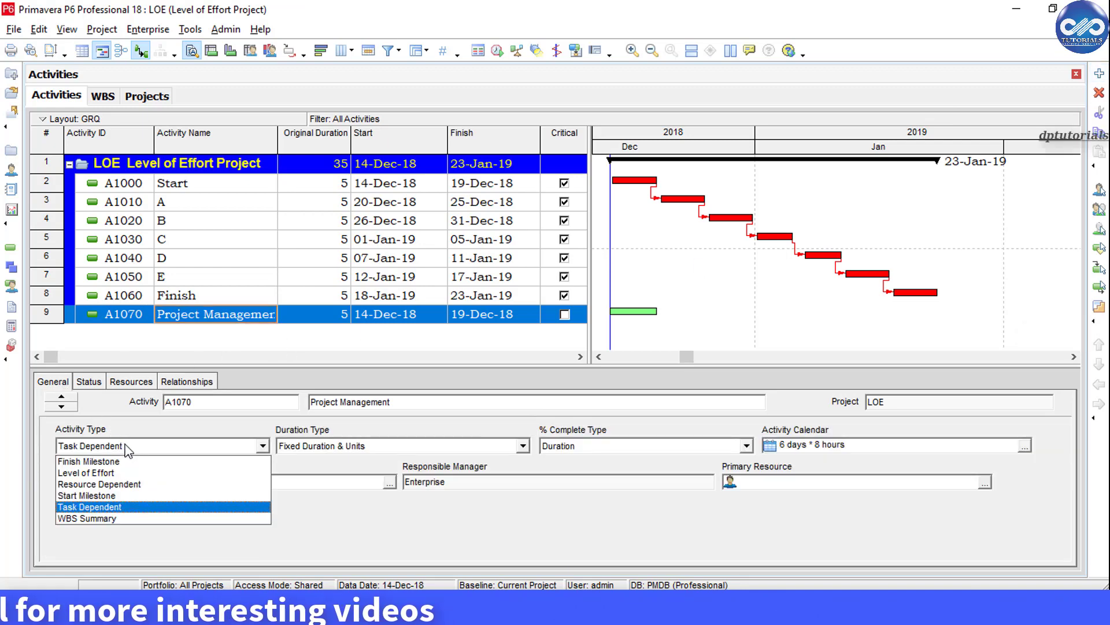
left_click(124, 473)
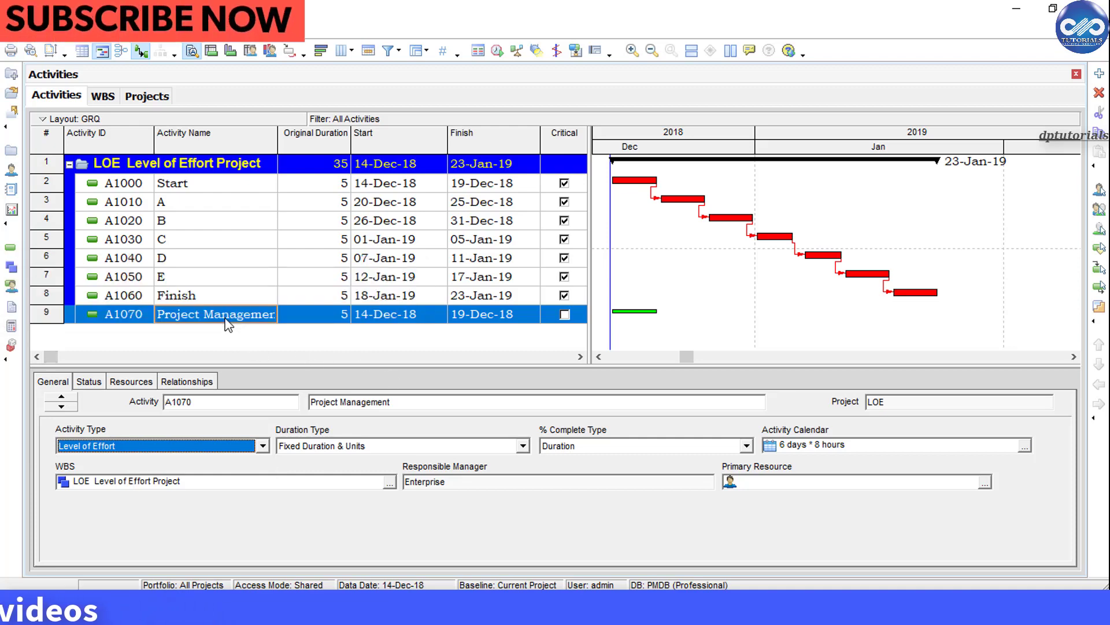
left_click(196, 383)
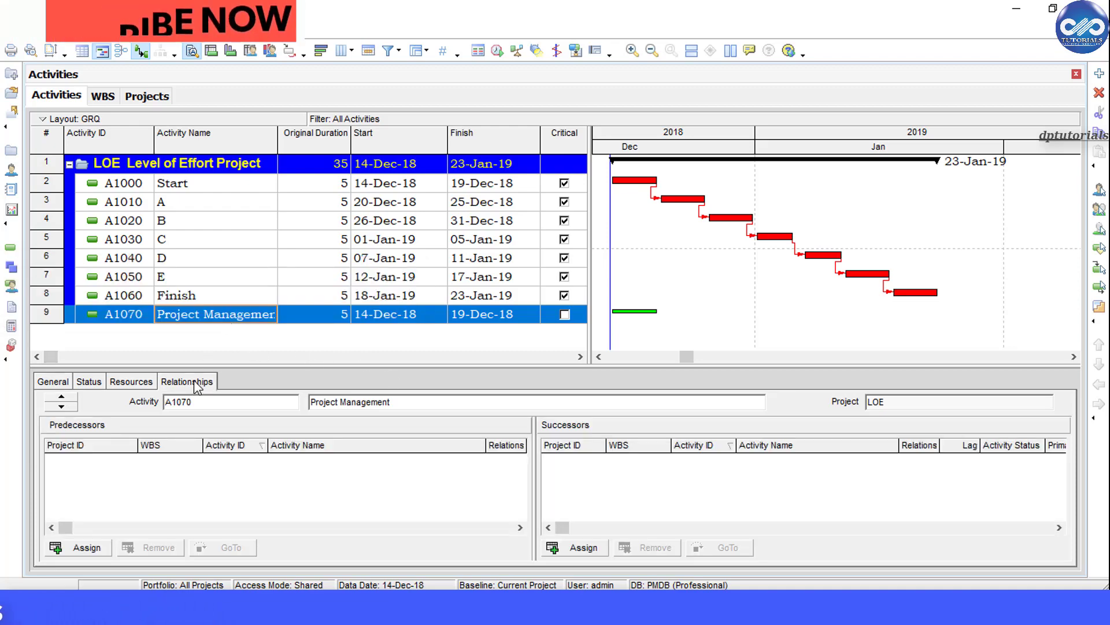
Add Start A1000 as a predecessor with a start-to-start (SS) relationship.
left_click(91, 549)
left_click(407, 233)
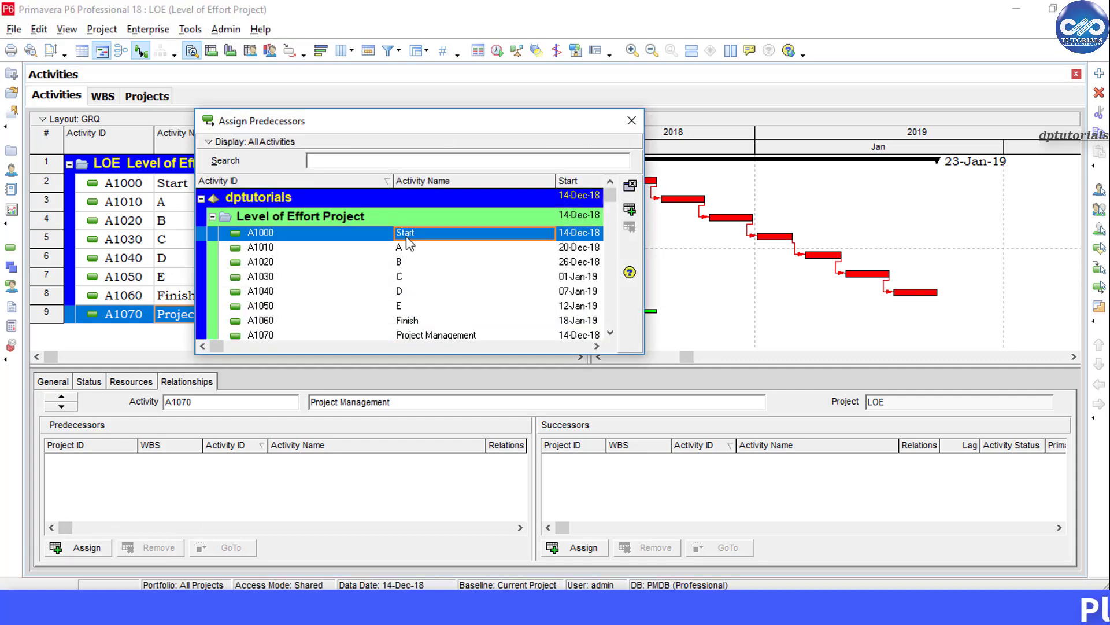
double_click(407, 233)
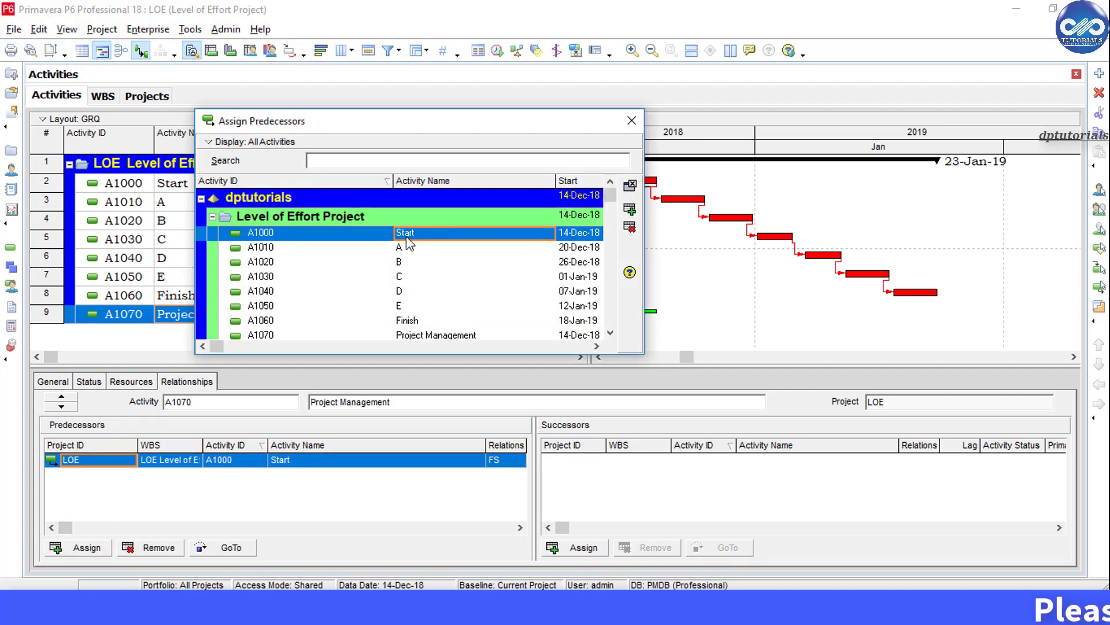
key("Escape")
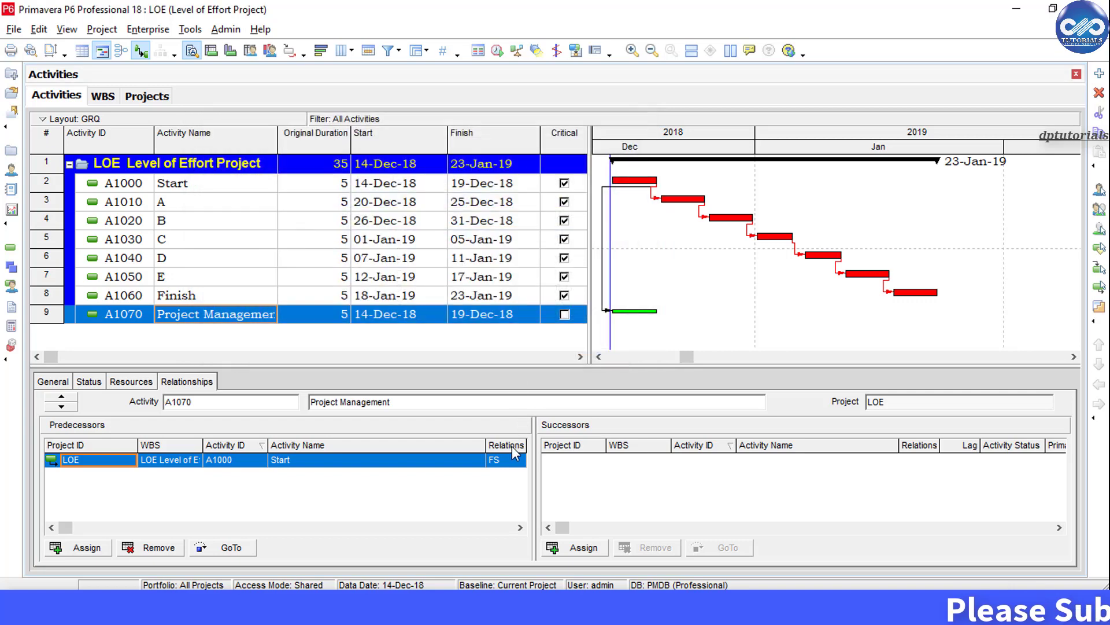
left_click_drag(450, 453, 435, 452)
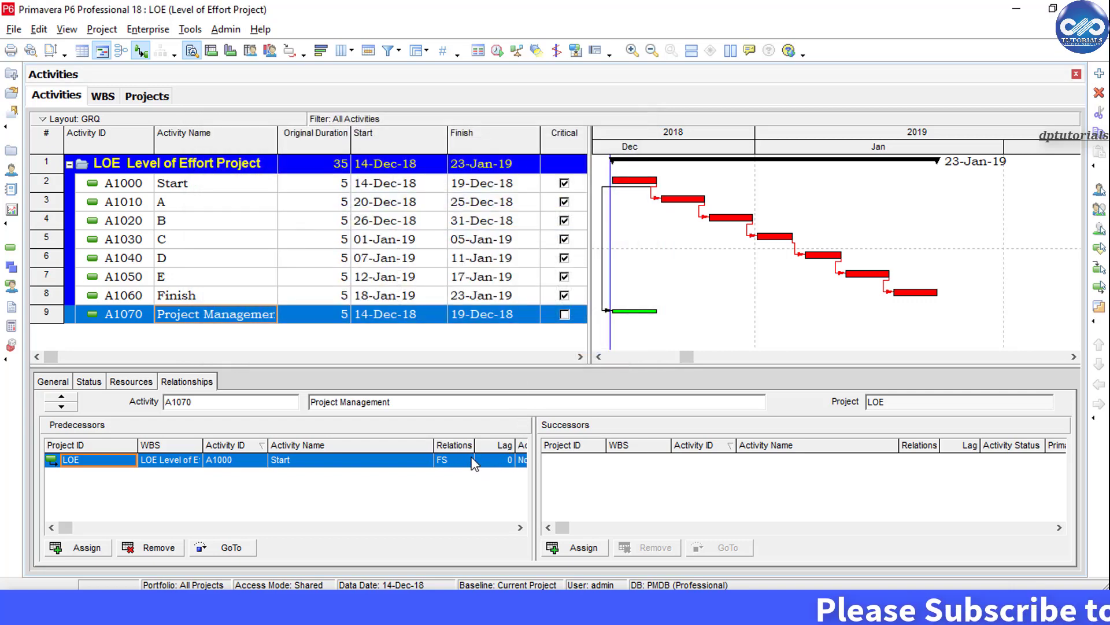
left_click(471, 459)
left_click(472, 459)
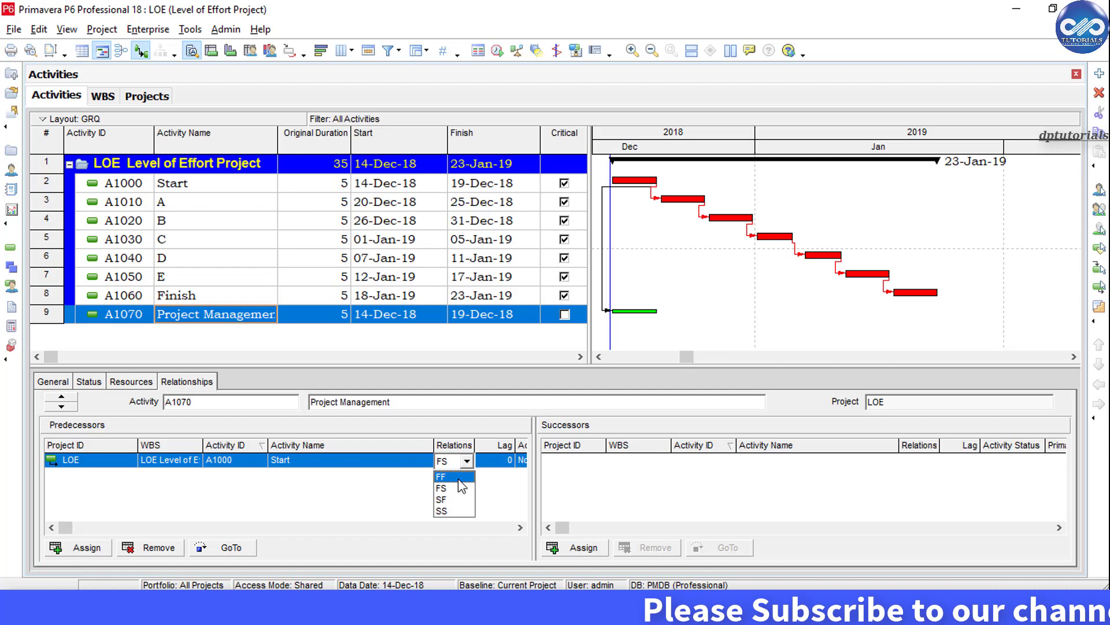
left_click(460, 514)
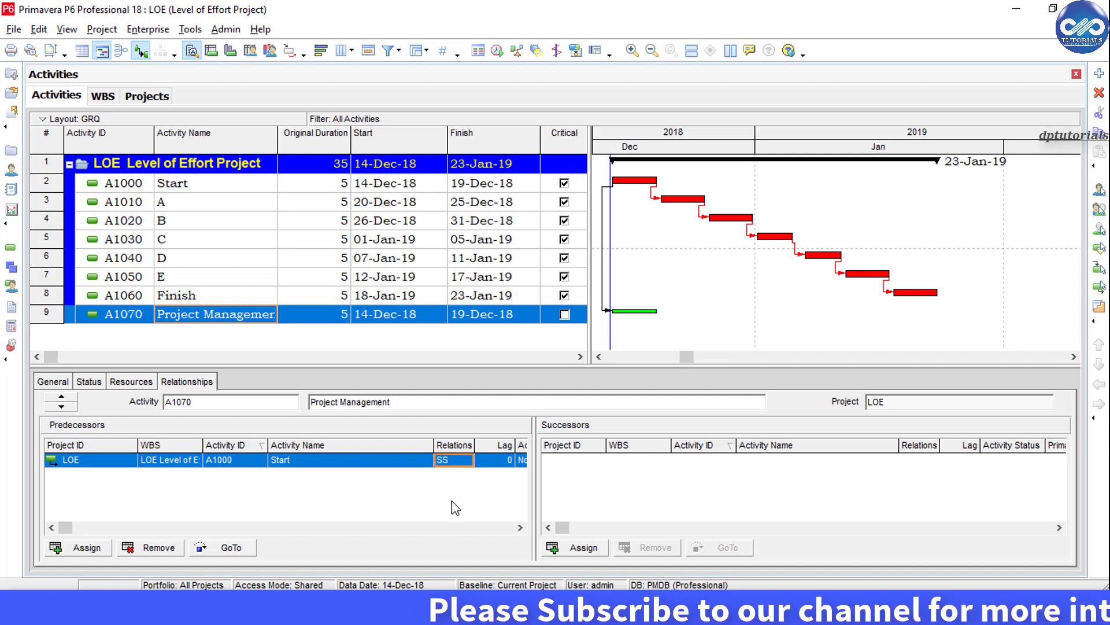
Assign Finish A1060 as a successor and change its relationship from FS to FF.
left_click(583, 548)
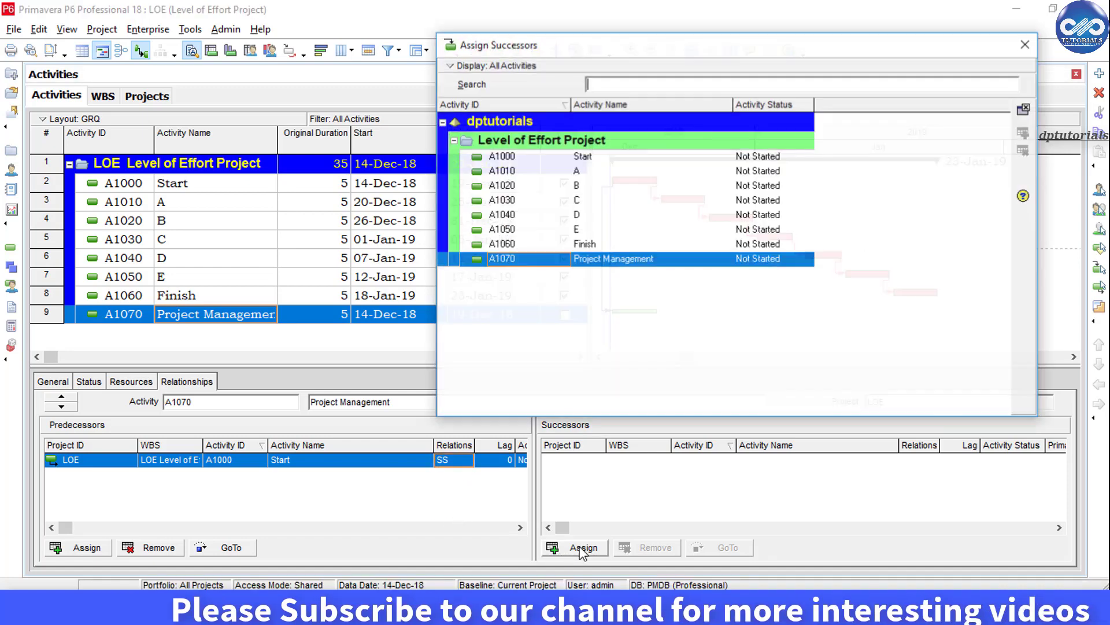
left_click(585, 244)
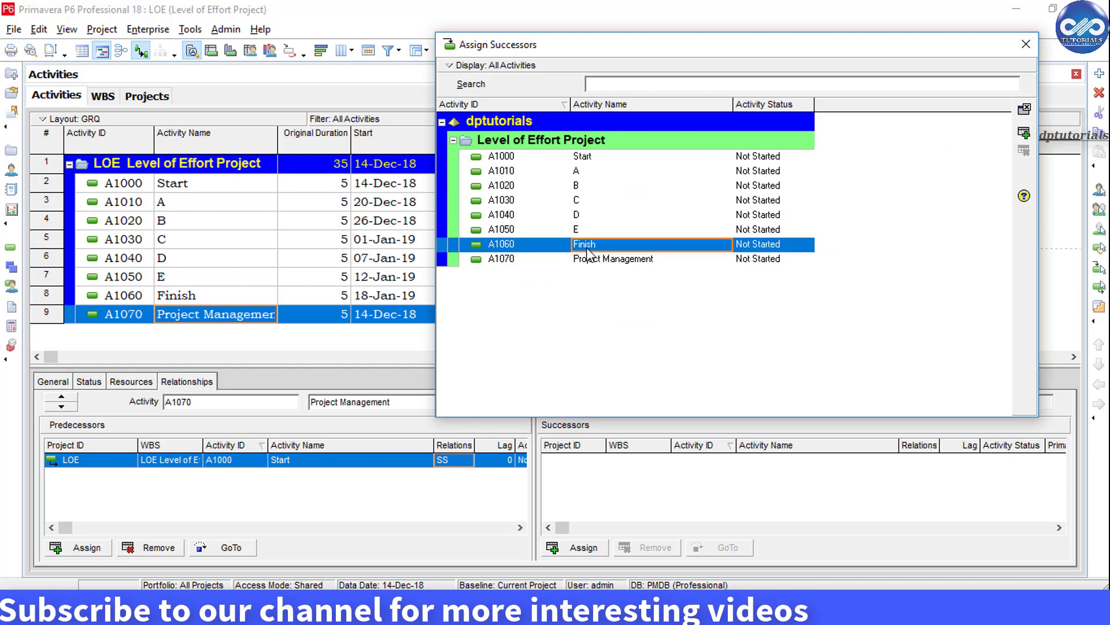
left_click(1024, 132)
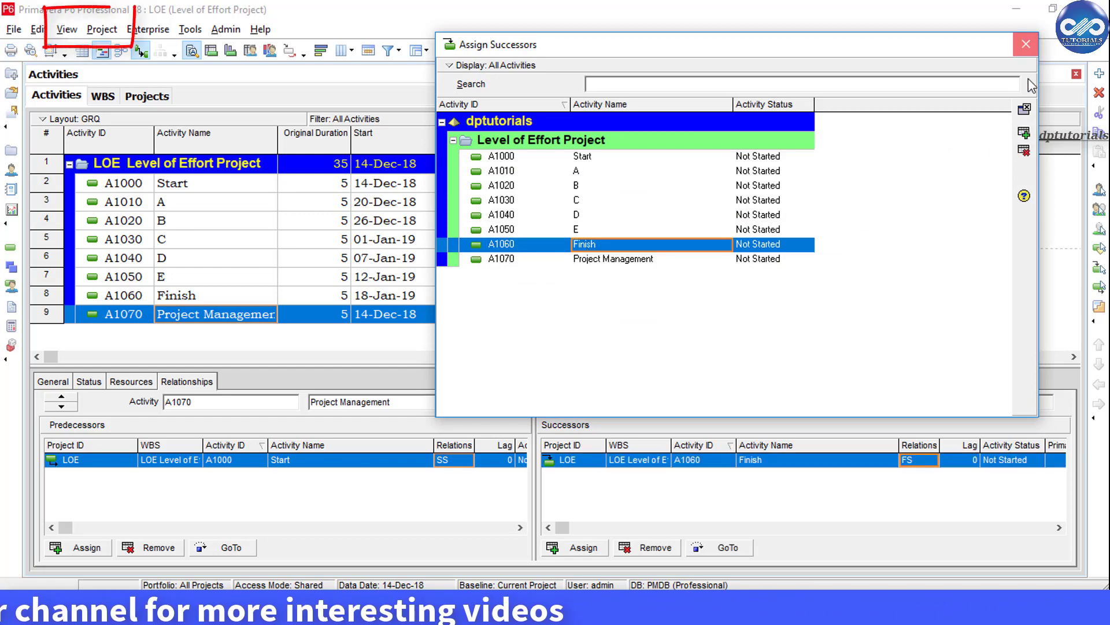
left_click(1024, 108)
left_click(920, 461)
left_click(931, 460)
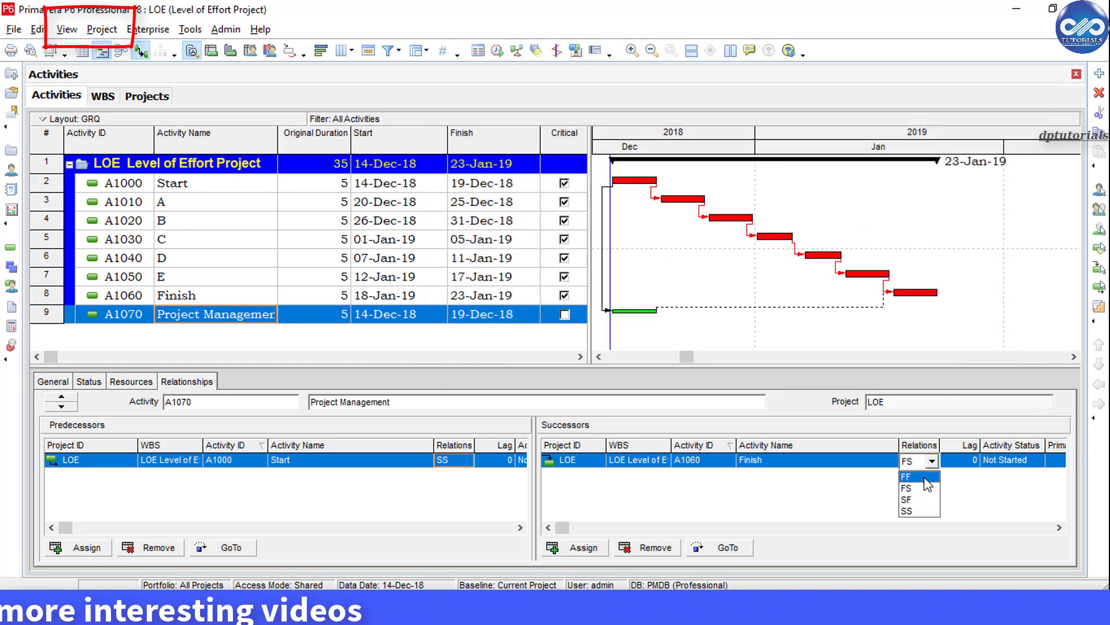
left_click(927, 485)
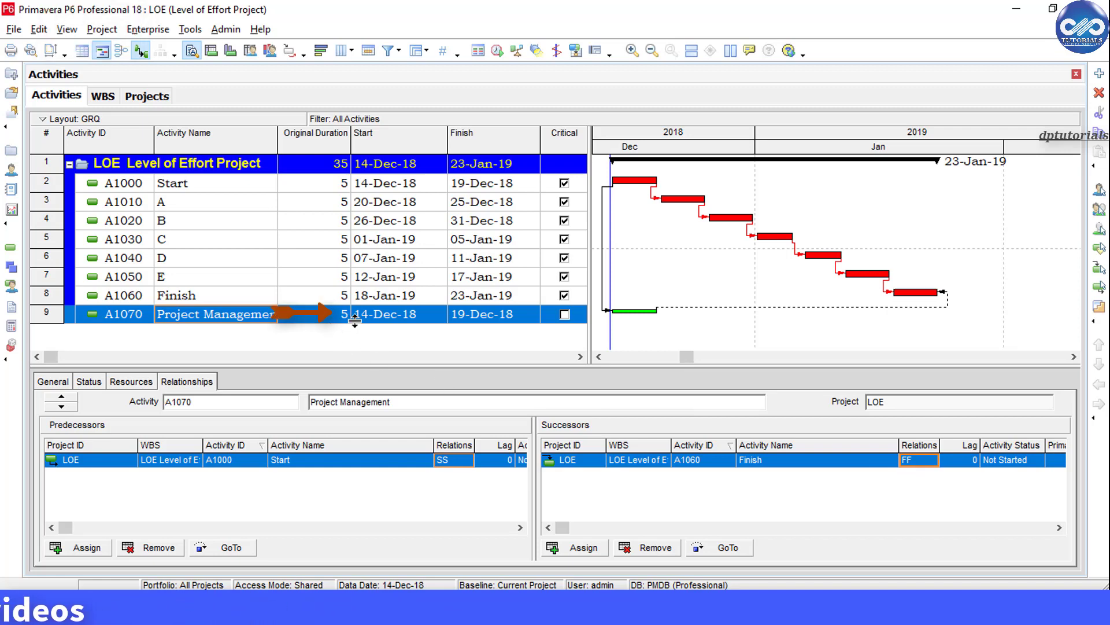
Schedule the project (F9) so Project Management spans 35 days to 23-Jan-19.
left_click(497, 50)
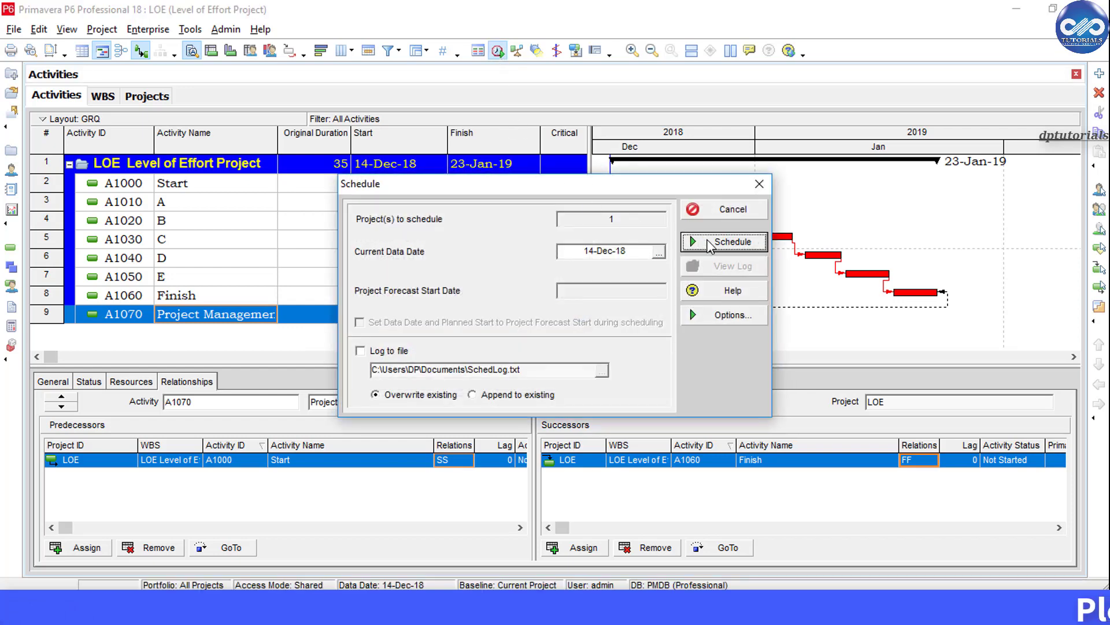
left_click(732, 242)
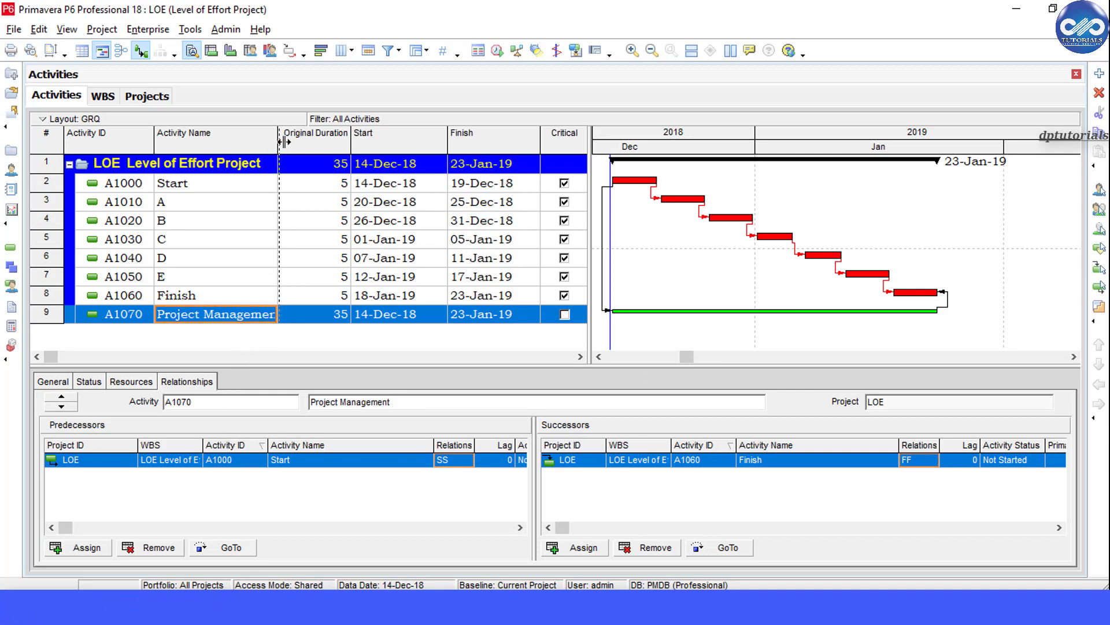
Widen the Activity Name column until 'Project Management' is fully visible.
left_click_drag(284, 141, 286, 139)
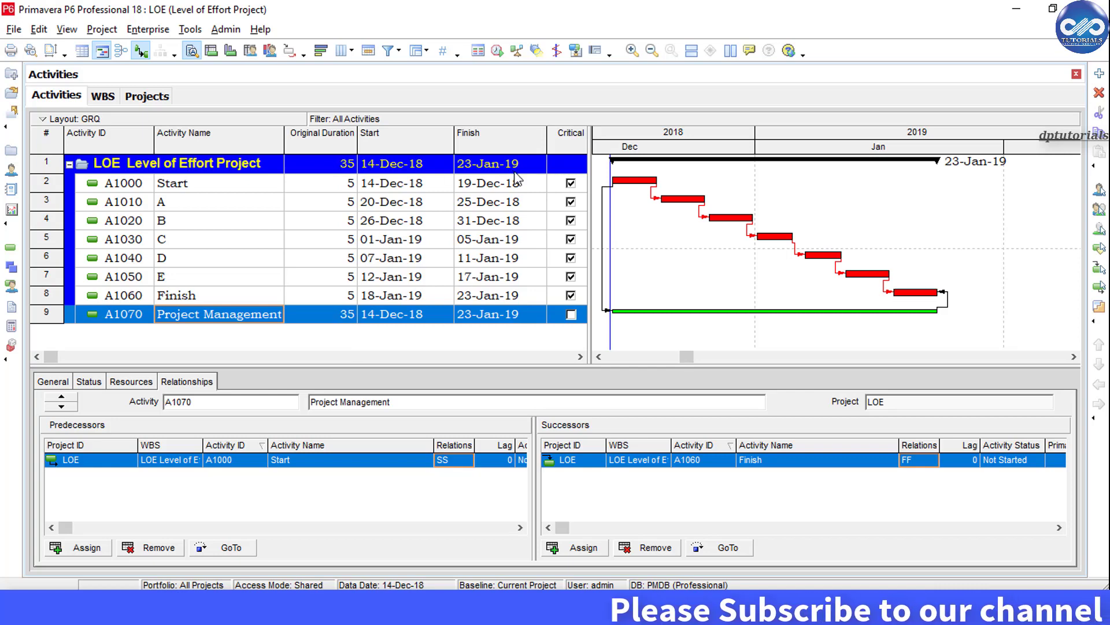
Assign L1 Carpenter, found via All Active Resources, to Project Management for 280 budgeted units.
left_click(130, 381)
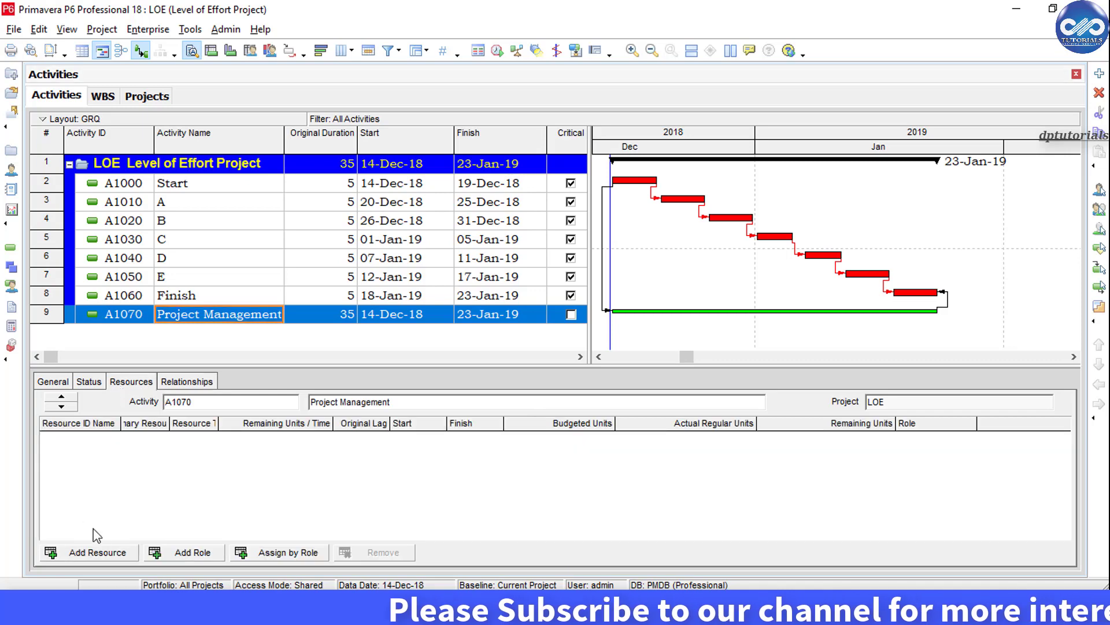
left_click(102, 553)
left_click(471, 269)
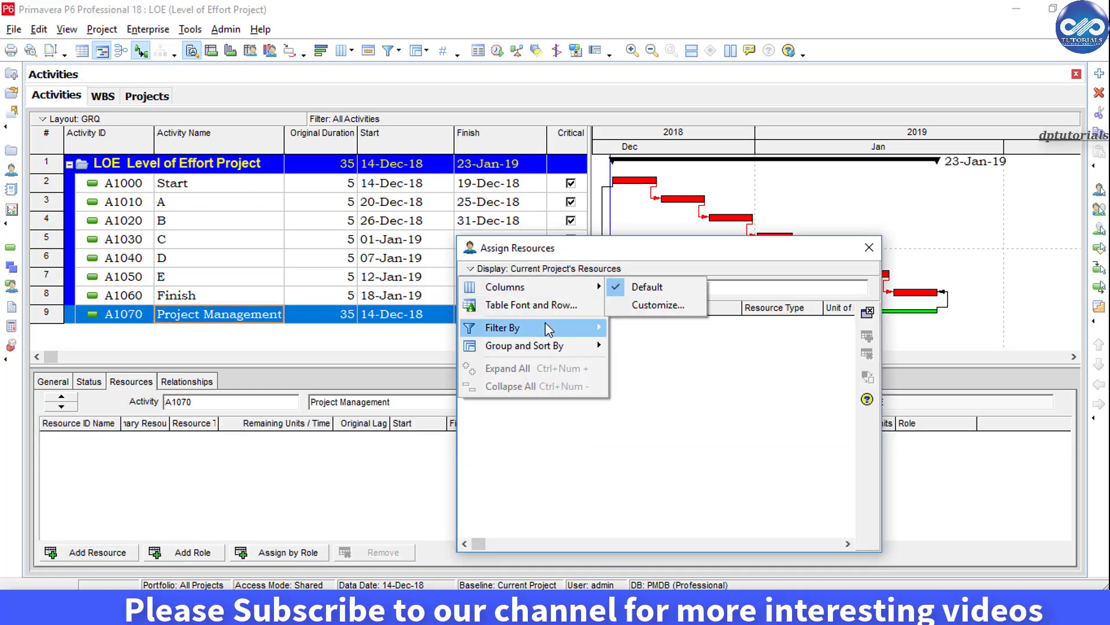
left_click(610, 328)
left_click(601, 351)
left_click(866, 337)
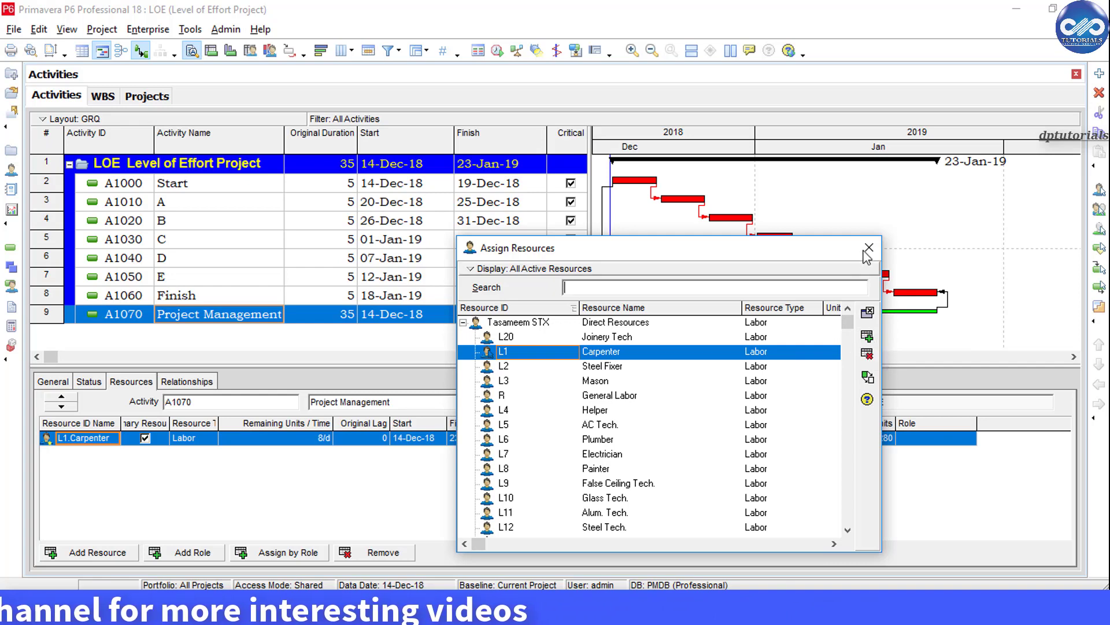
left_click(867, 312)
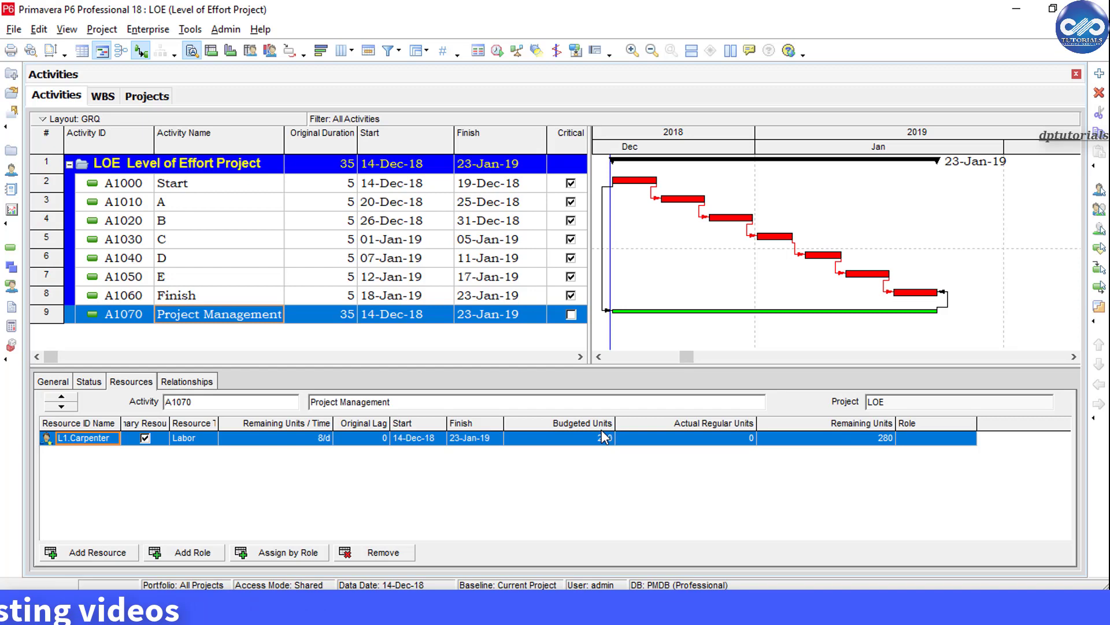
Show the Resource Usage Profile at the bottom and compress the timescale to reveal February.
left_click(98, 30)
mouse_move(67, 29)
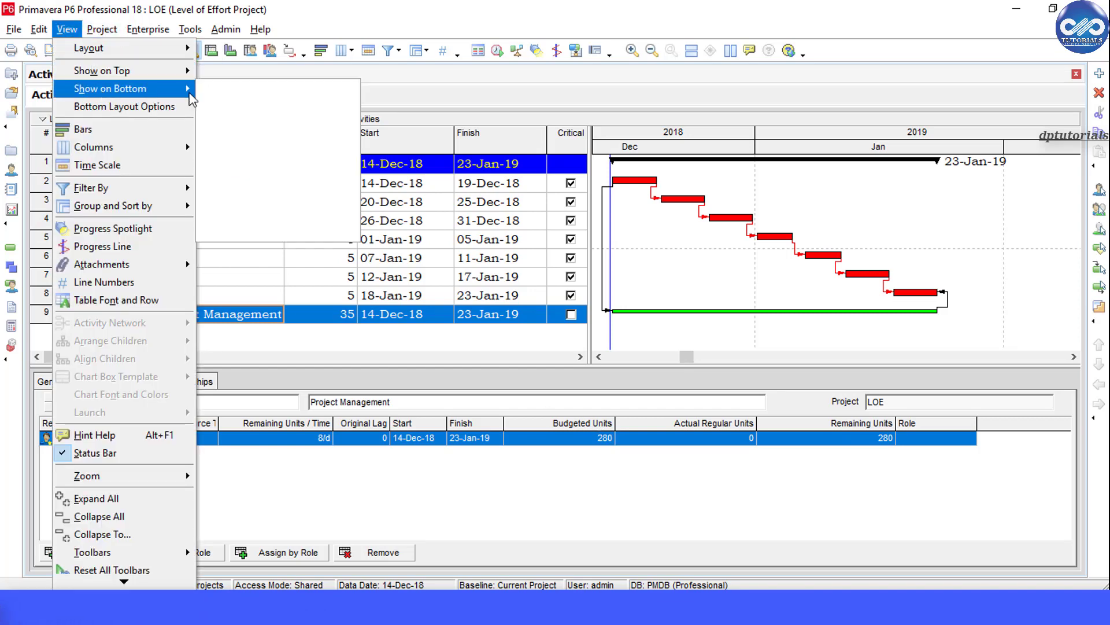
mouse_move(100, 89)
left_click(251, 215)
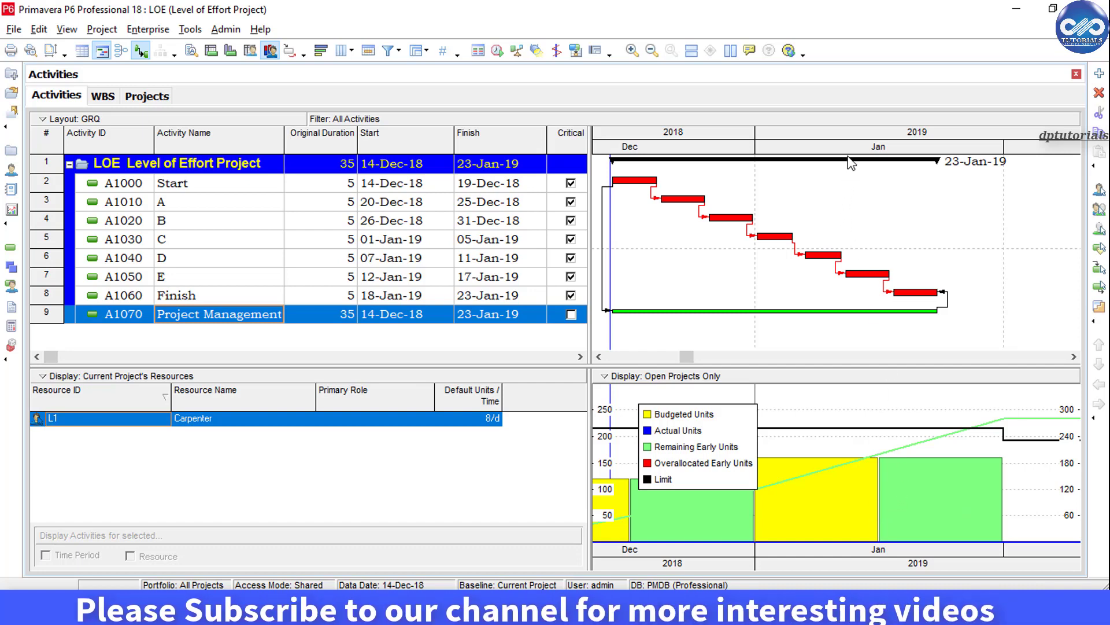
left_click_drag(844, 146, 790, 160)
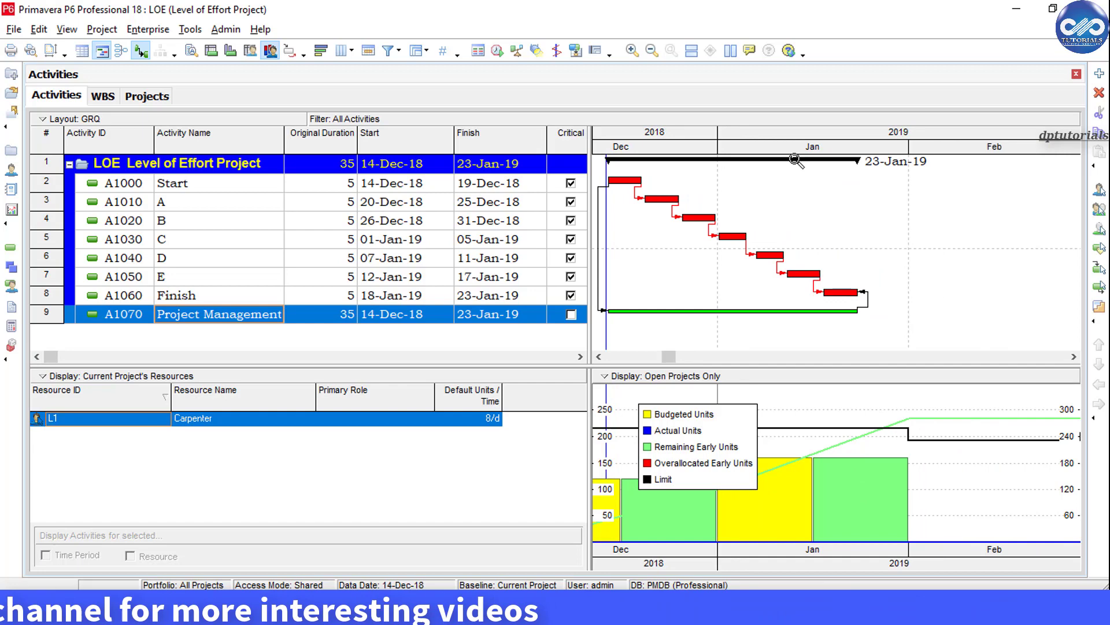